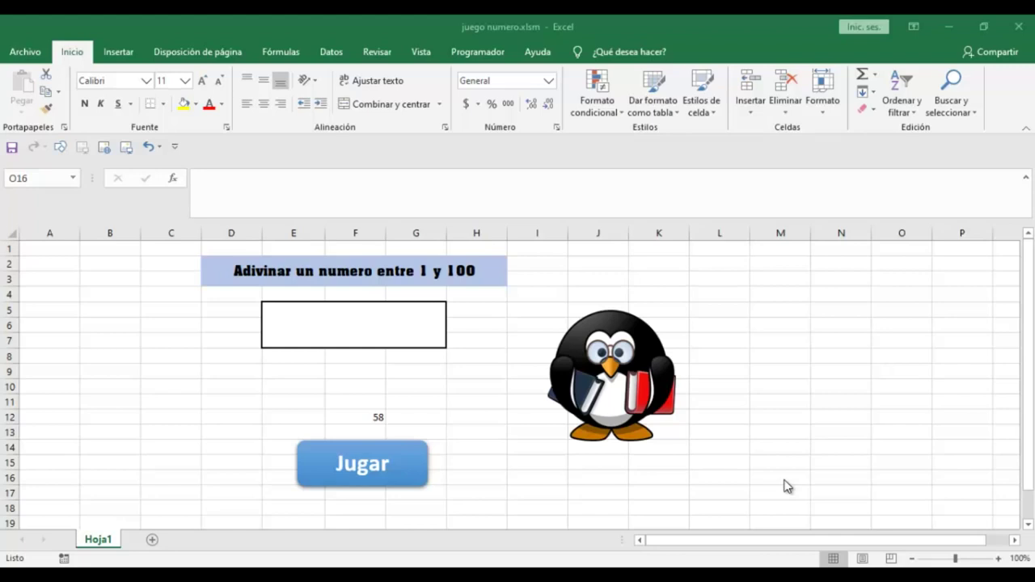
Step: Begin E10's formula as =SI(E5=0;"Debes presionar boton jugar";SI(E5 for the no-guess hint
{"action": "left_click", "coordinate": [336, 417]}
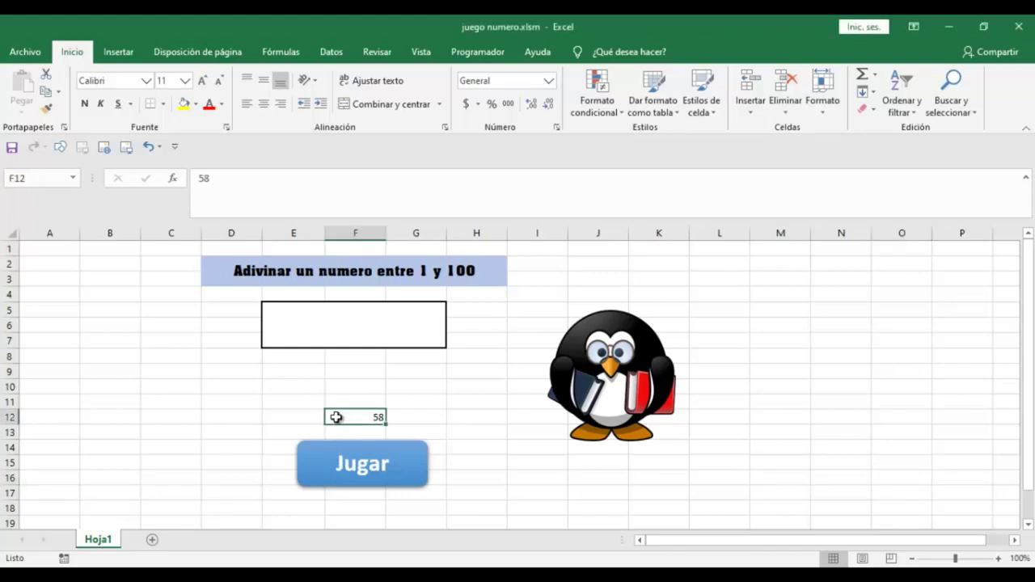
{"action": "left_click", "coordinate": [298, 322]}
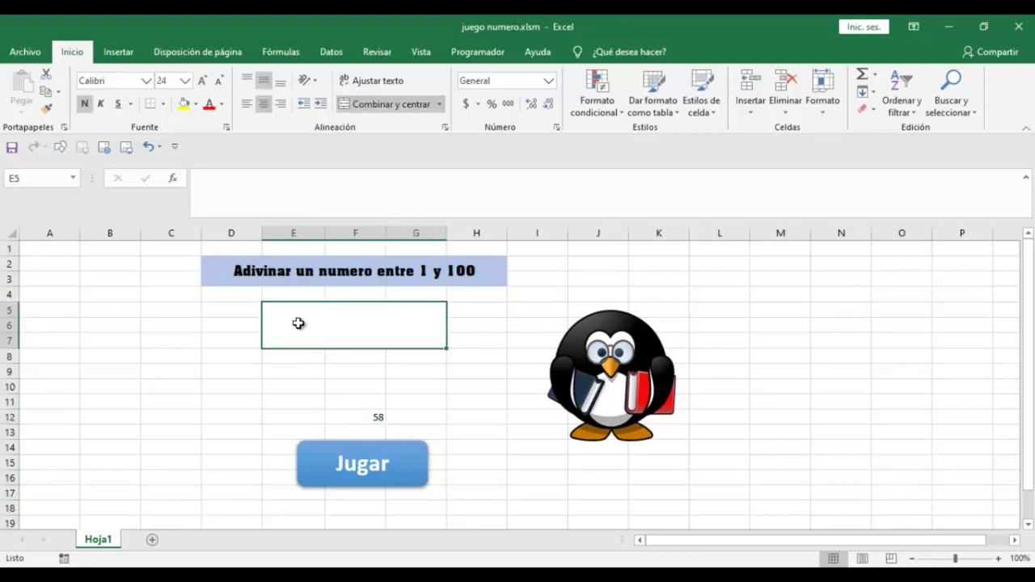
{"action": "left_click", "coordinate": [292, 388]}
{"action": "type", "text": "=s"}
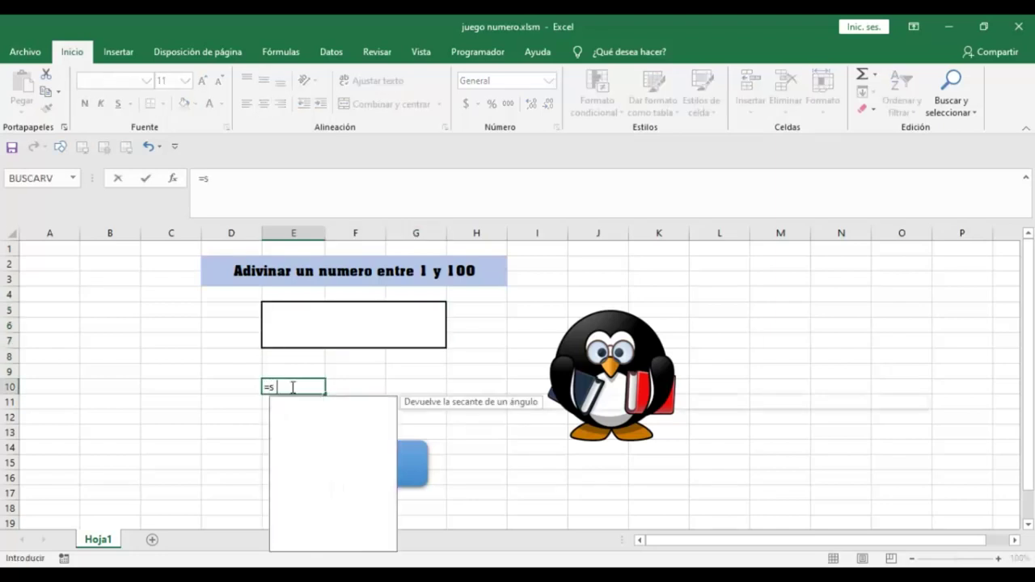
{"action": "type", "text": "i"}
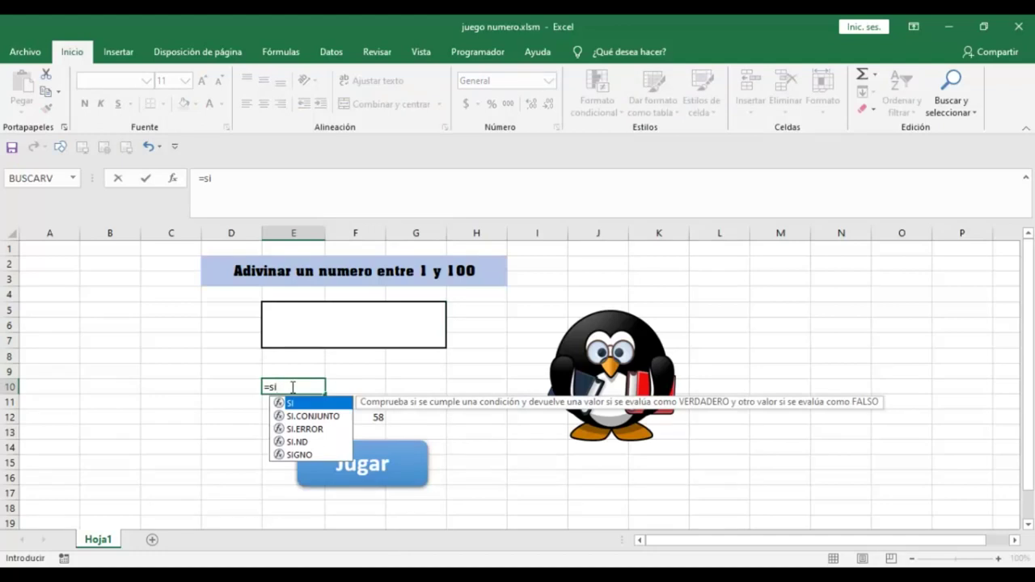
{"action": "type", "text": "("}
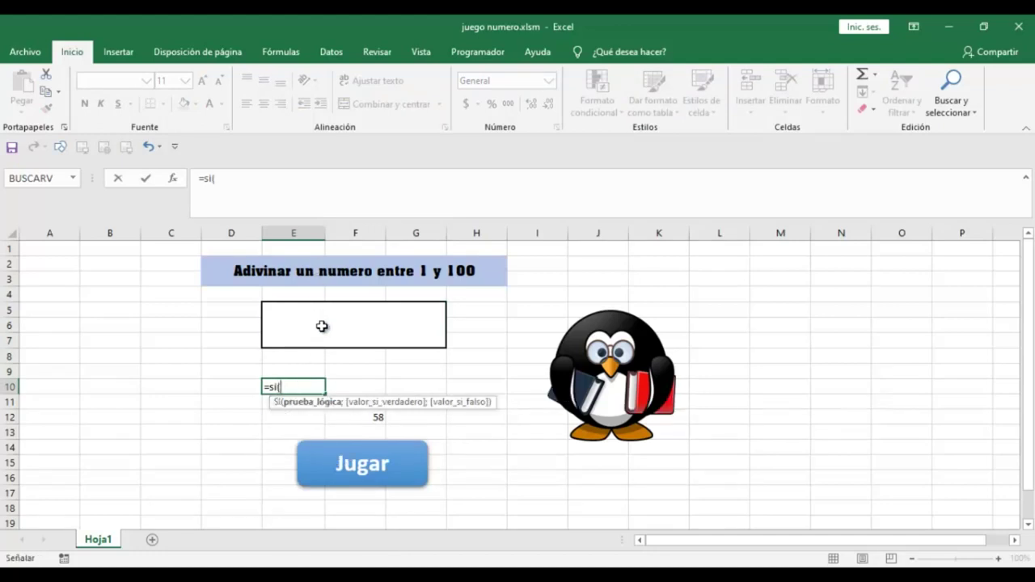
{"action": "left_click", "coordinate": [322, 326]}
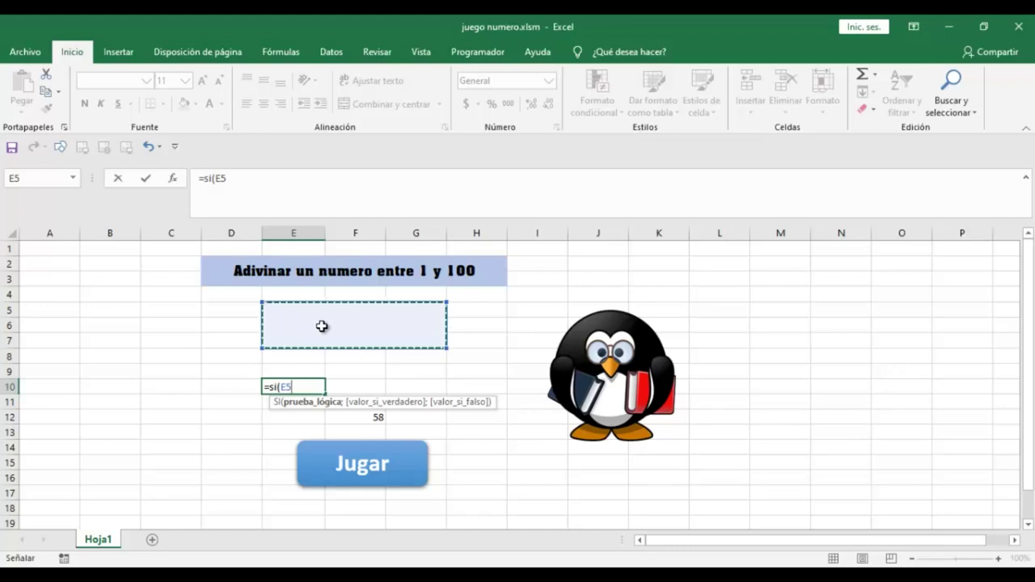
{"action": "left_click", "coordinate": [236, 177]}
{"action": "type", "text": "="}
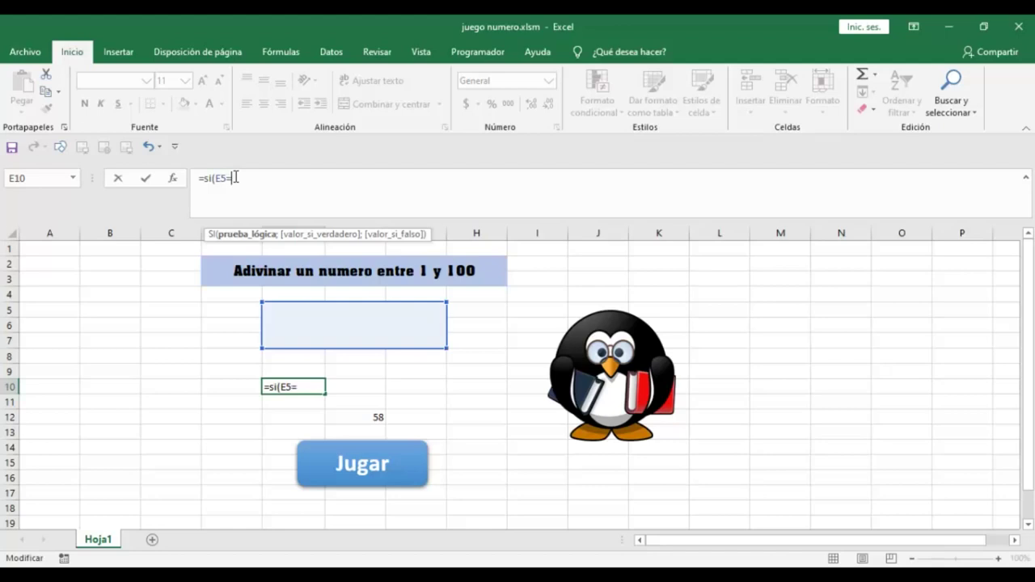
{"action": "type", "text": "0"}
{"action": "type", "text": ";"}
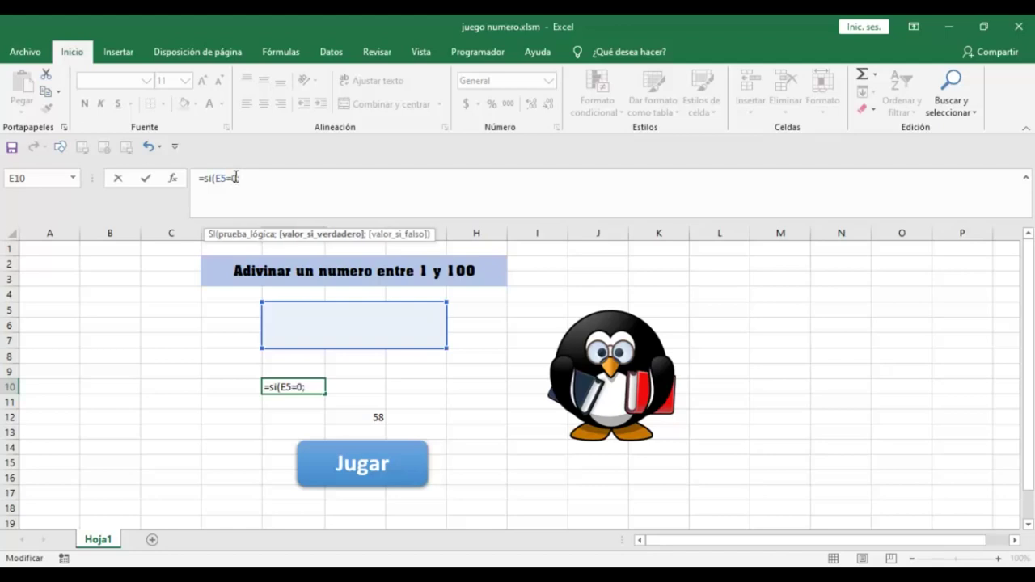
{"action": "type", "text": "\"Debes "}
{"action": "type", "text": "presionar boton jugar"}
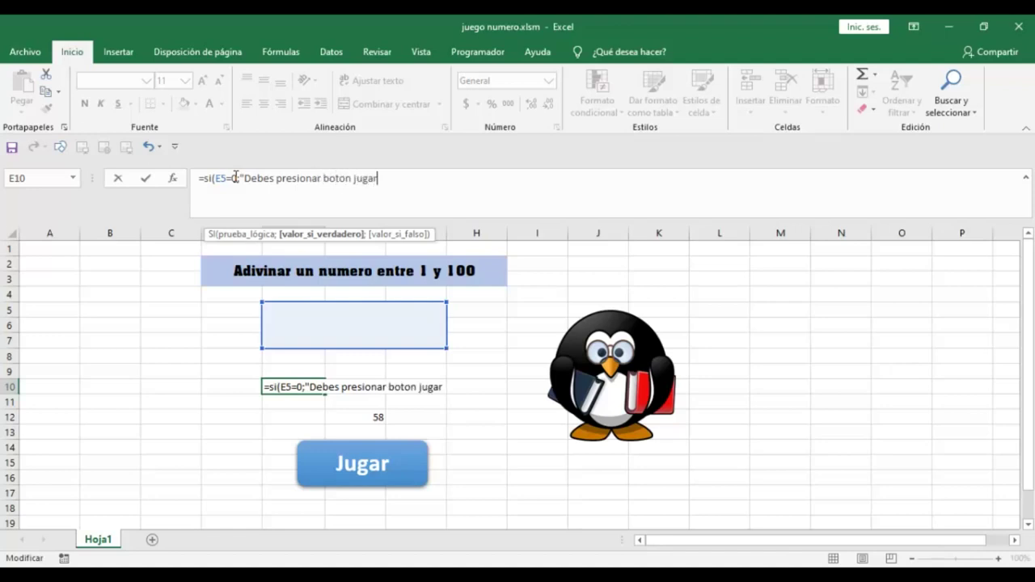
{"action": "type", "text": "\""}
{"action": "type", "text": ";"}
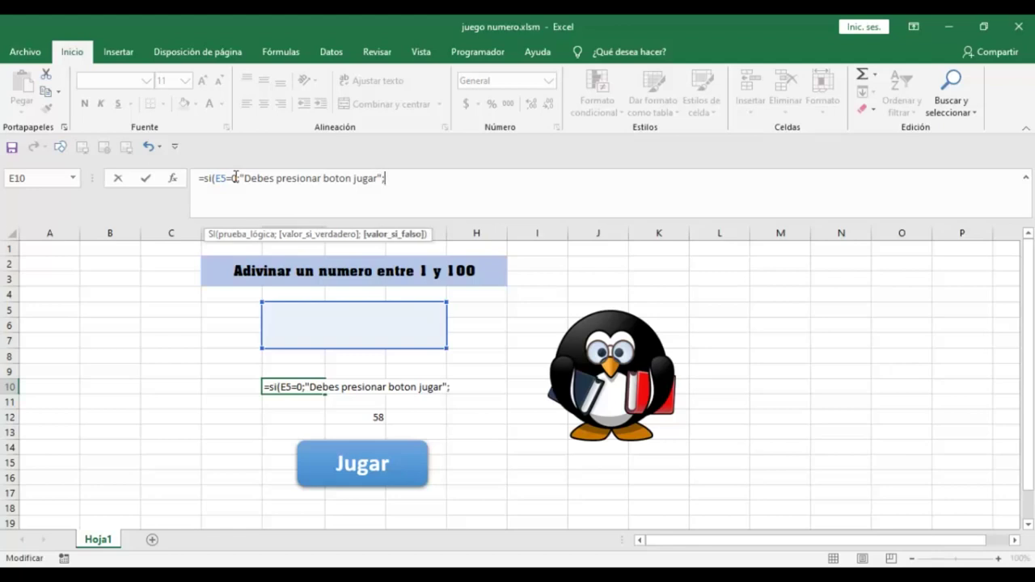
{"action": "type", "text": "s"}
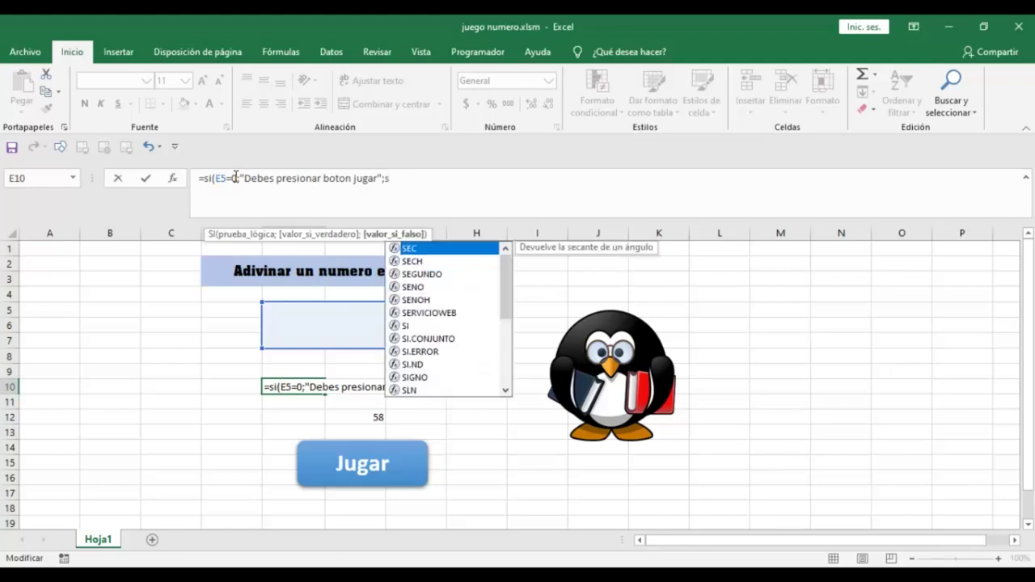
{"action": "type", "text": "i"}
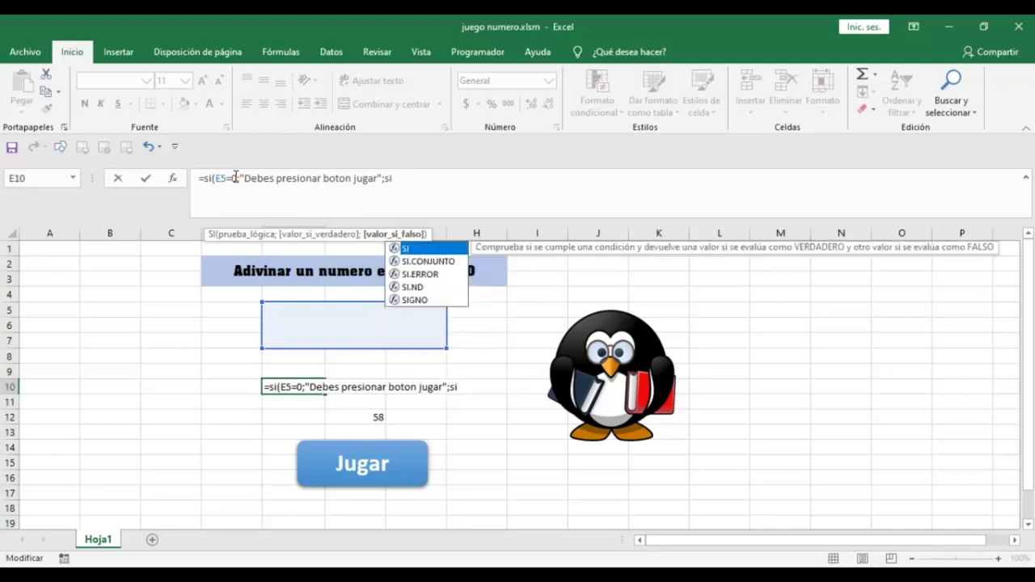
{"action": "type", "text": "("}
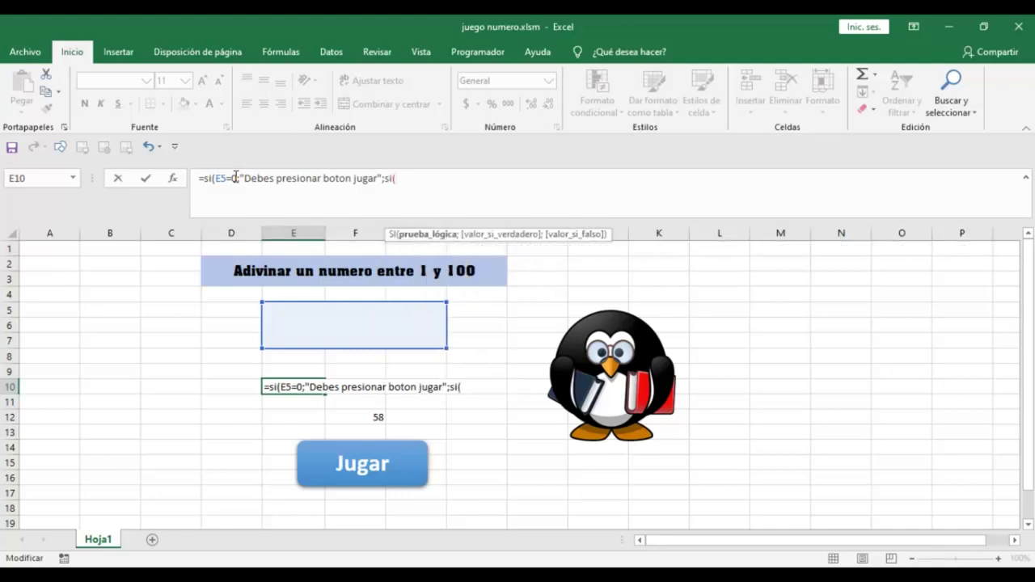
{"action": "left_click", "coordinate": [291, 312]}
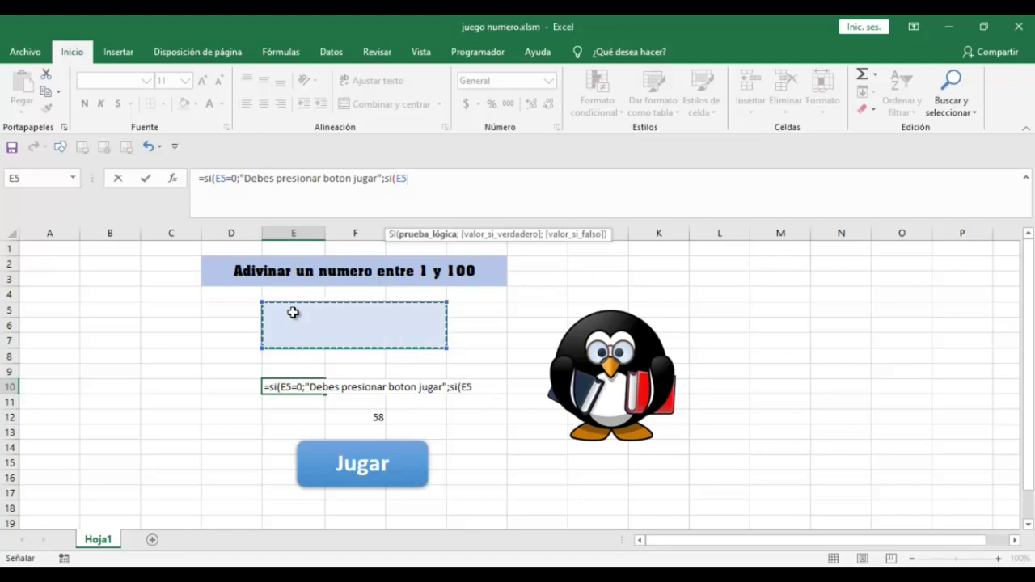
Step: Extend the E10 formula with E5<F12 returning "El numero es mayor", then open a third SI on E5
{"action": "type", "text": "<"}
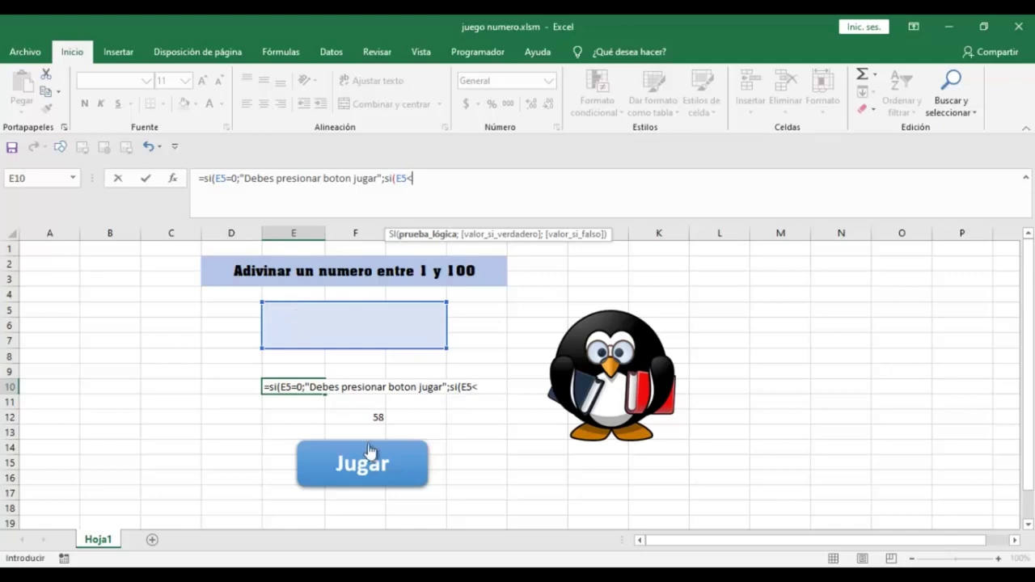
{"action": "left_click", "coordinate": [354, 416]}
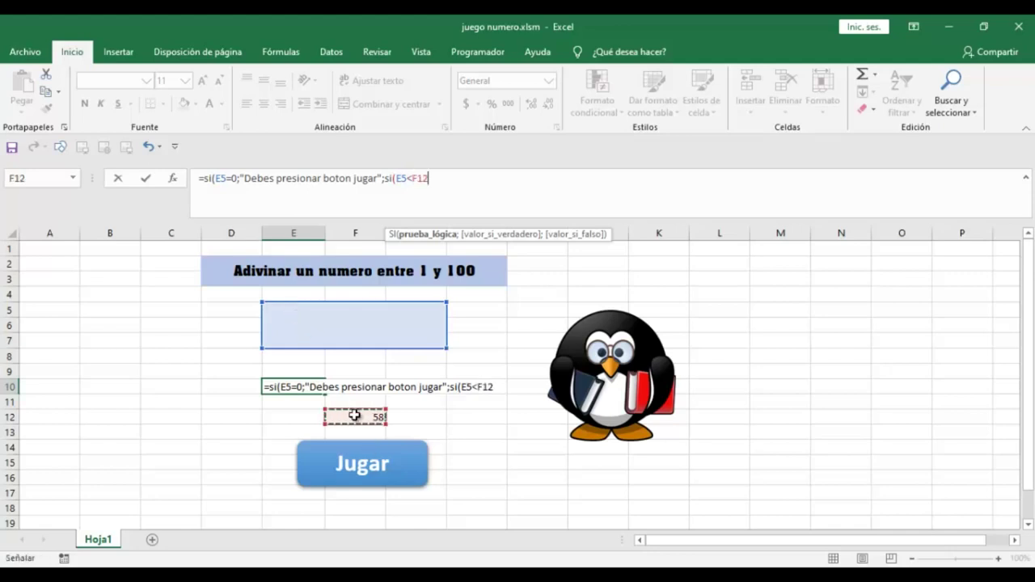
{"action": "type", "text": ";"}
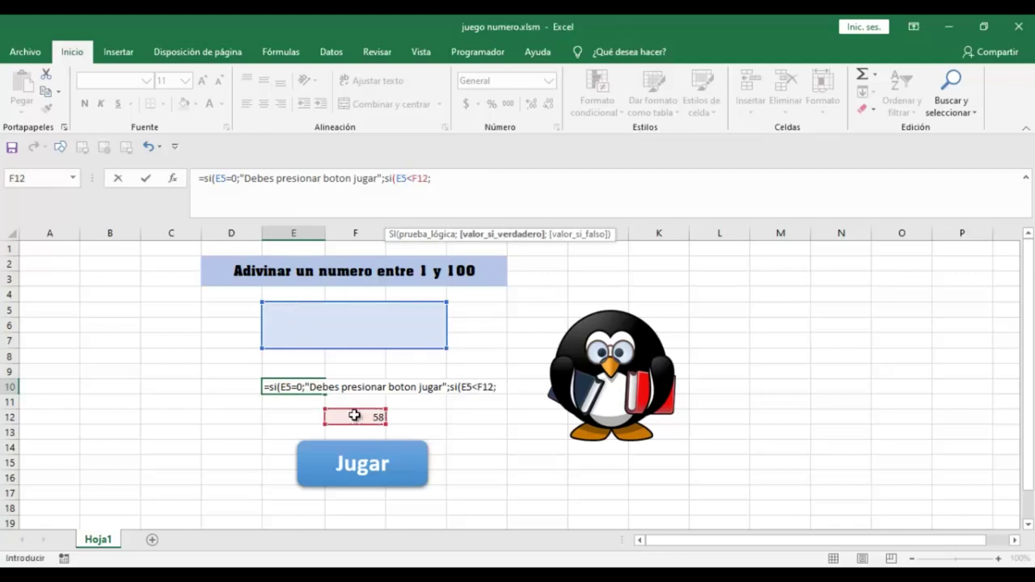
{"action": "type", "text": "\""}
{"action": "type", "text": "E"}
{"action": "type", "text": "l numero es ma"}
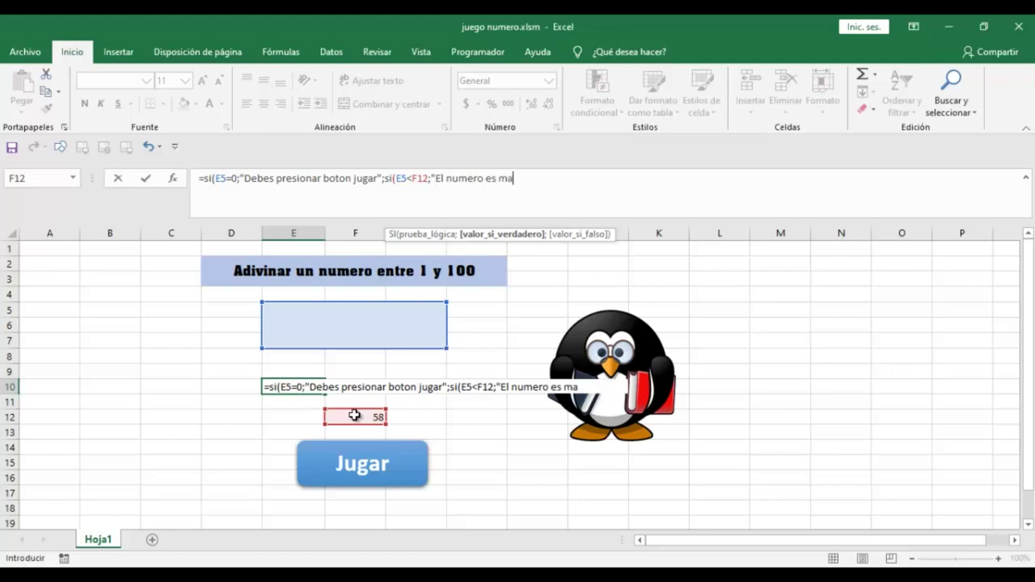
{"action": "type", "text": "yor"}
{"action": "type", "text": "\";si"}
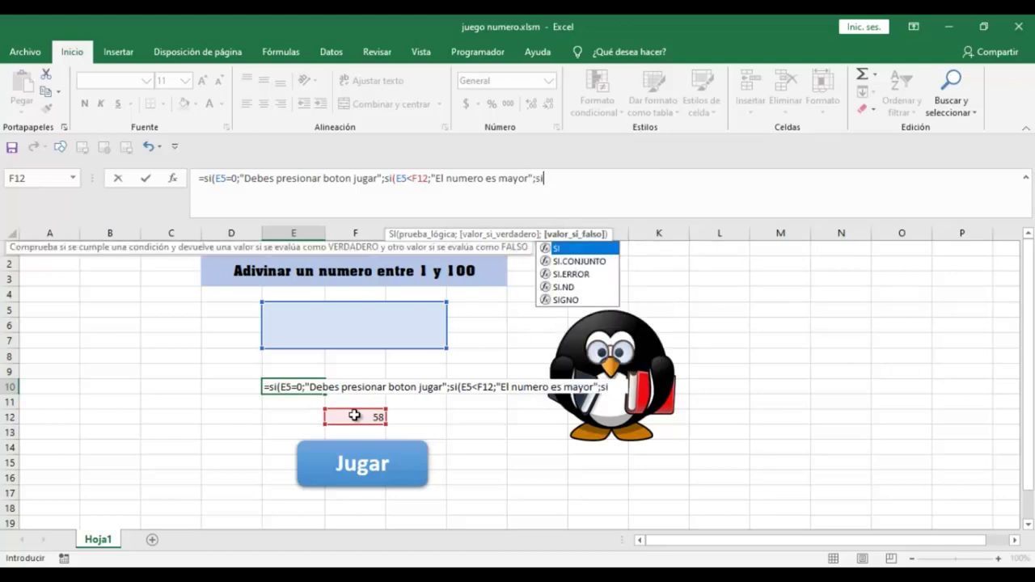
{"action": "type", "text": "("}
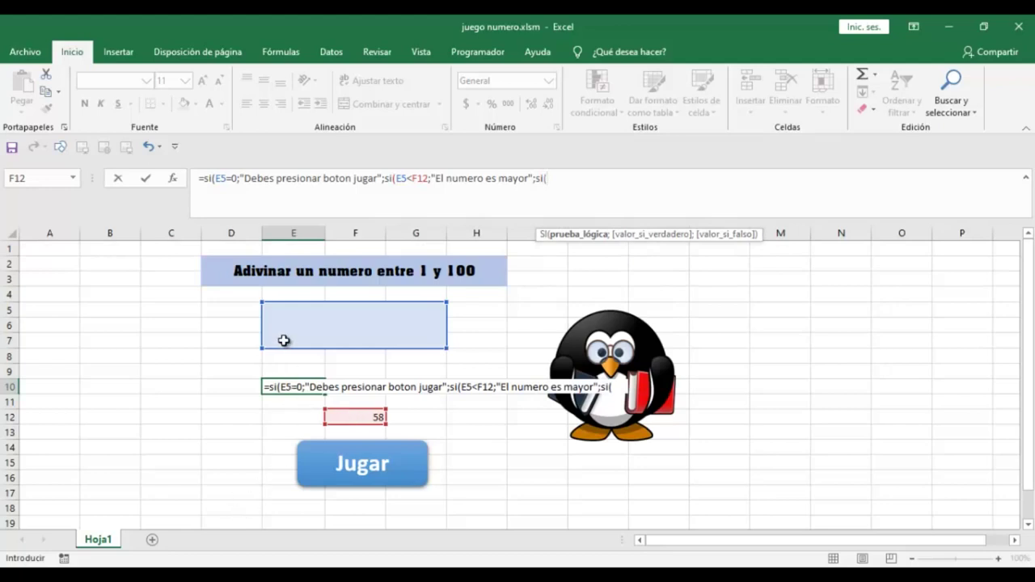
{"action": "left_click", "coordinate": [287, 334]}
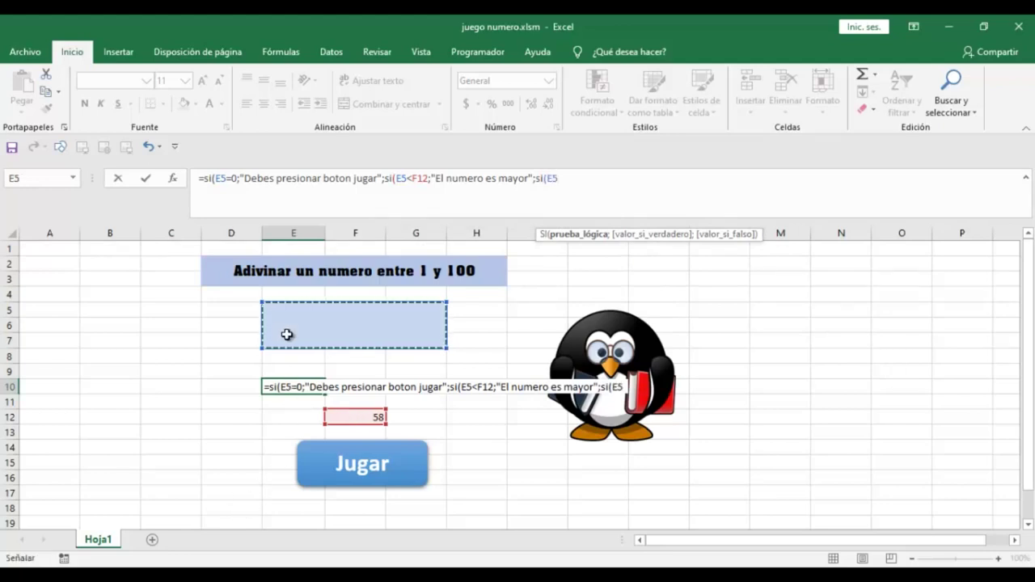
Step: Finish E10 with E5>F12 giving "El numero es menor", else "¡Has ganado el juego!", closing all SI
{"action": "type", "text": ">"}
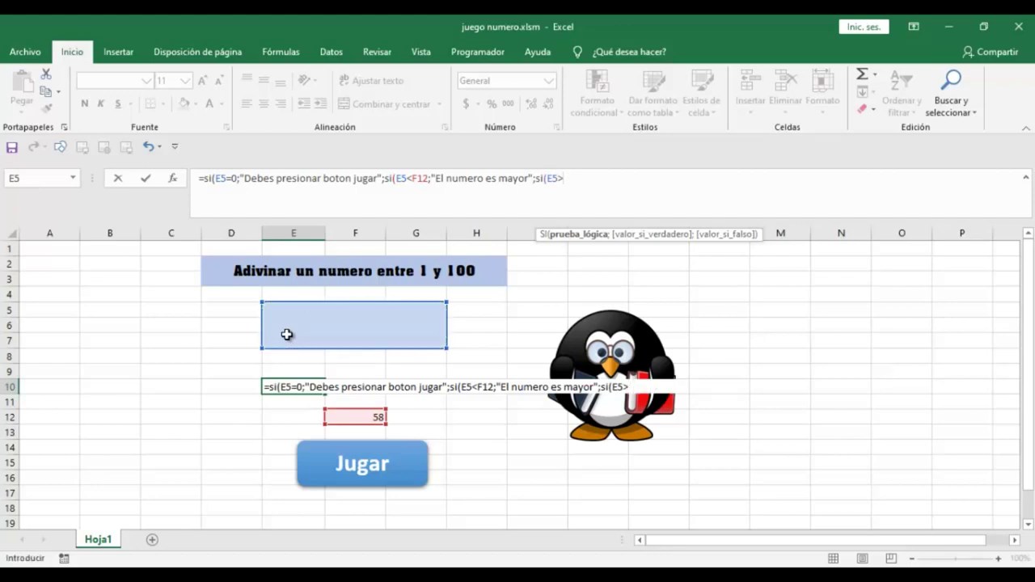
{"action": "left_click", "coordinate": [353, 420]}
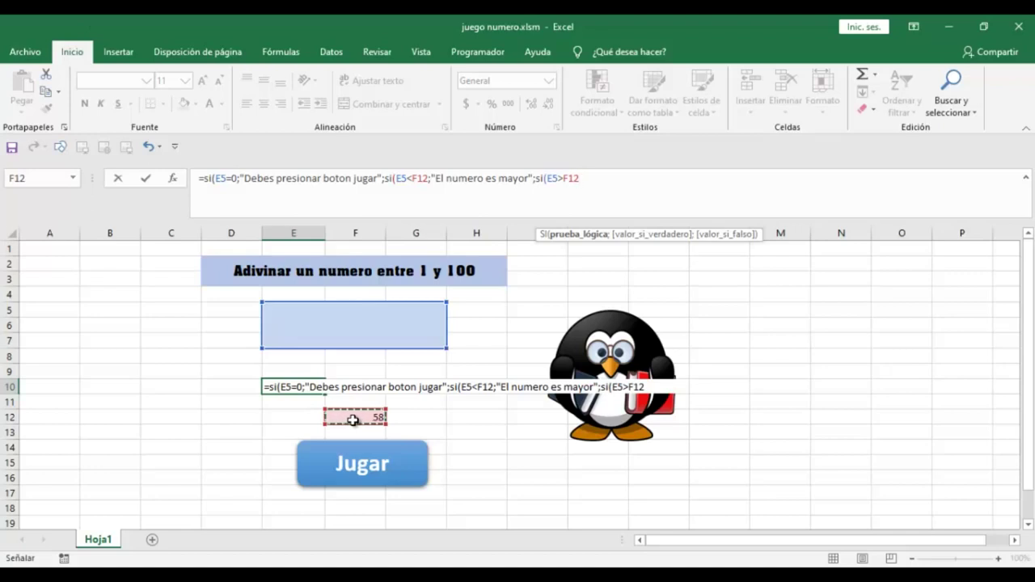
{"action": "type", "text": ";\""}
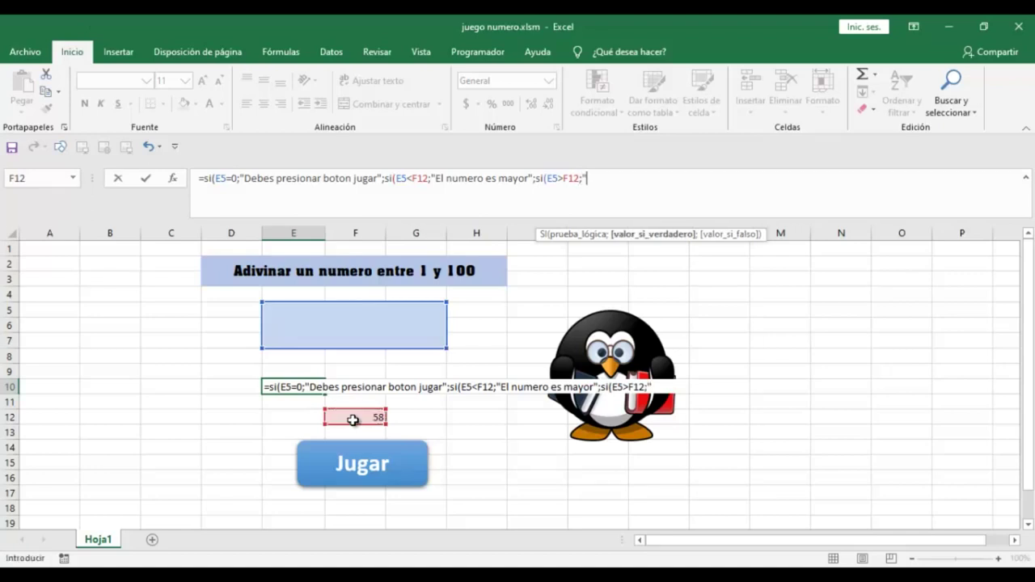
{"action": "type", "text": "E"}
{"action": "type", "text": "l numeroes menor\";"}
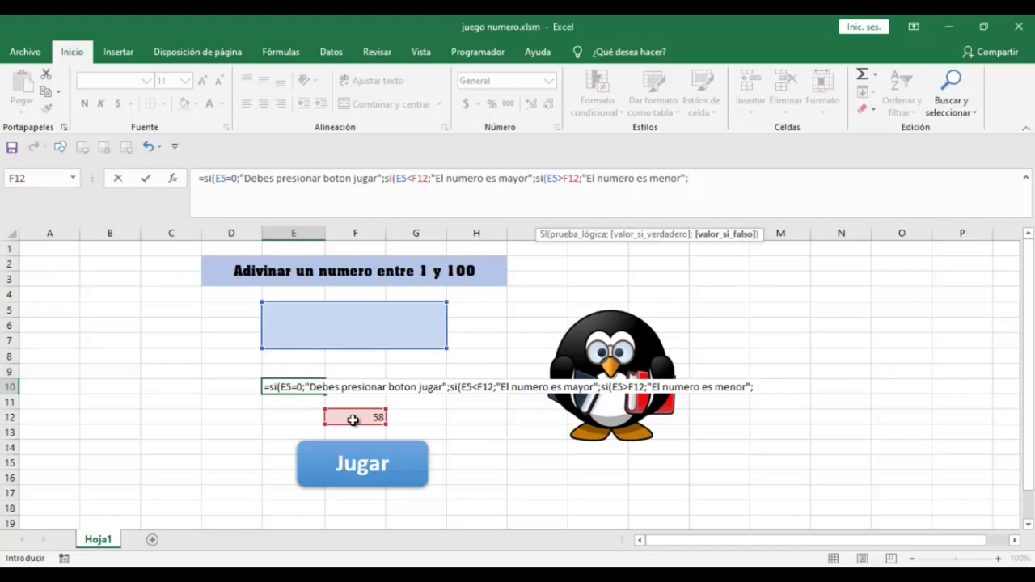
{"action": "type", "text": "\""}
{"action": "type", "text": "¡"}
{"action": "type", "text": "Has ganado e l juego"}
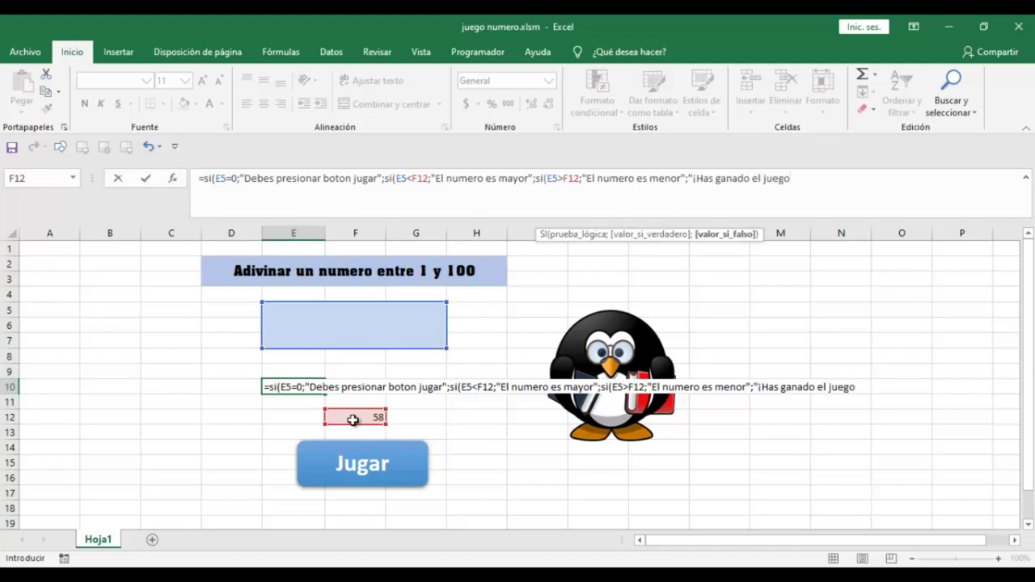
{"action": "type", "text": "!"}
{"action": "type", "text": "\""}
{"action": "type", "text": ")))"}
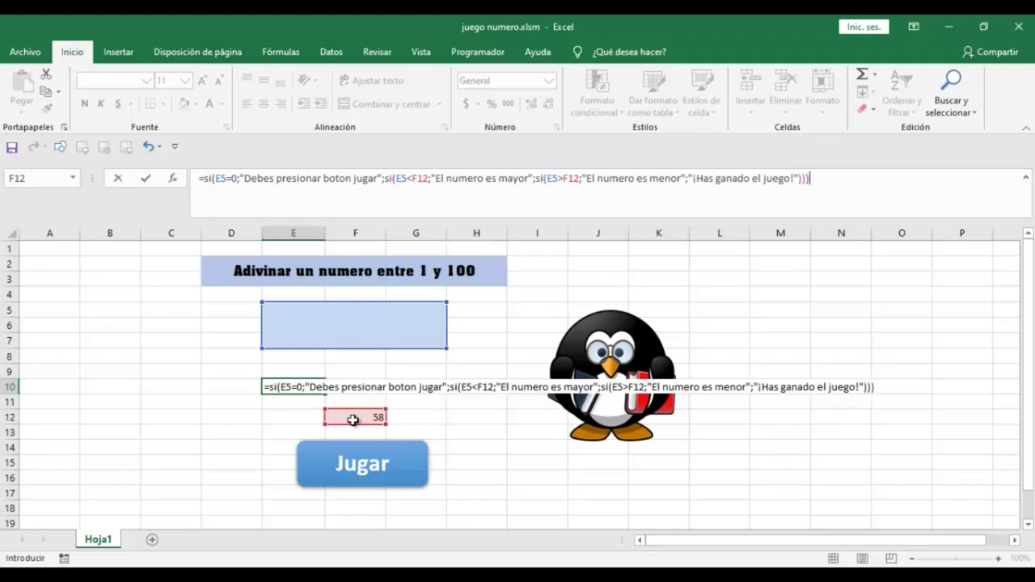
{"action": "key", "text": "Return"}
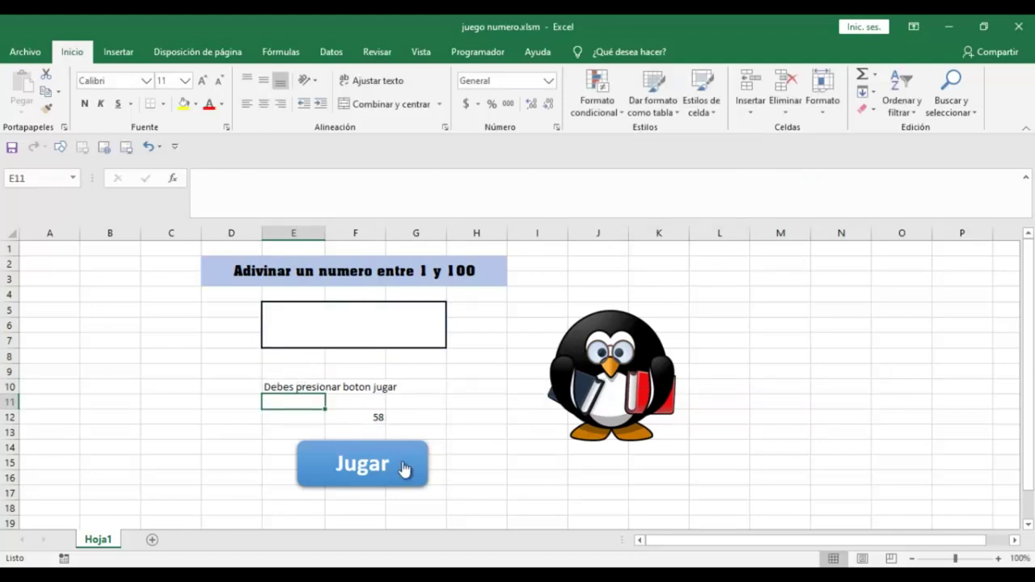
Step: Draw a new random number with Jugar, then guess 50 and 40 in E5, clearing a stray E8 entry
{"action": "left_click", "coordinate": [369, 461]}
{"action": "left_click", "coordinate": [338, 318]}
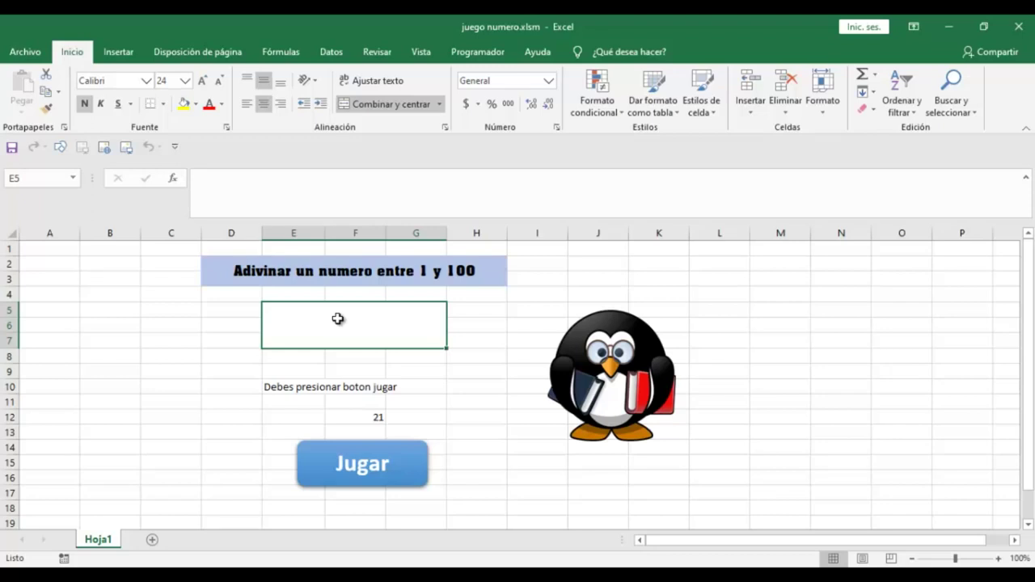
{"action": "type", "text": "5"}
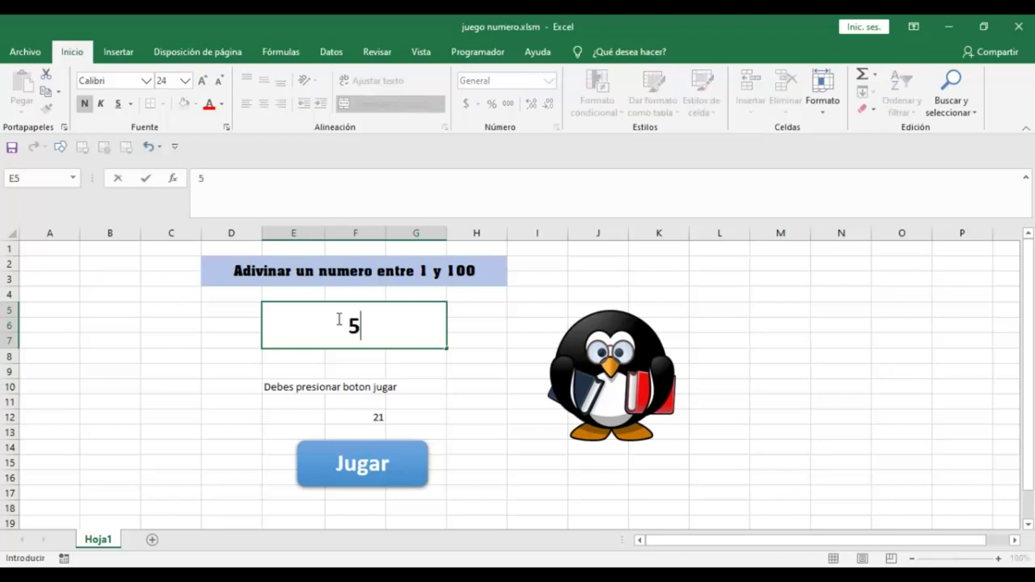
{"action": "type", "text": "0"}
{"action": "key", "text": "Return"}
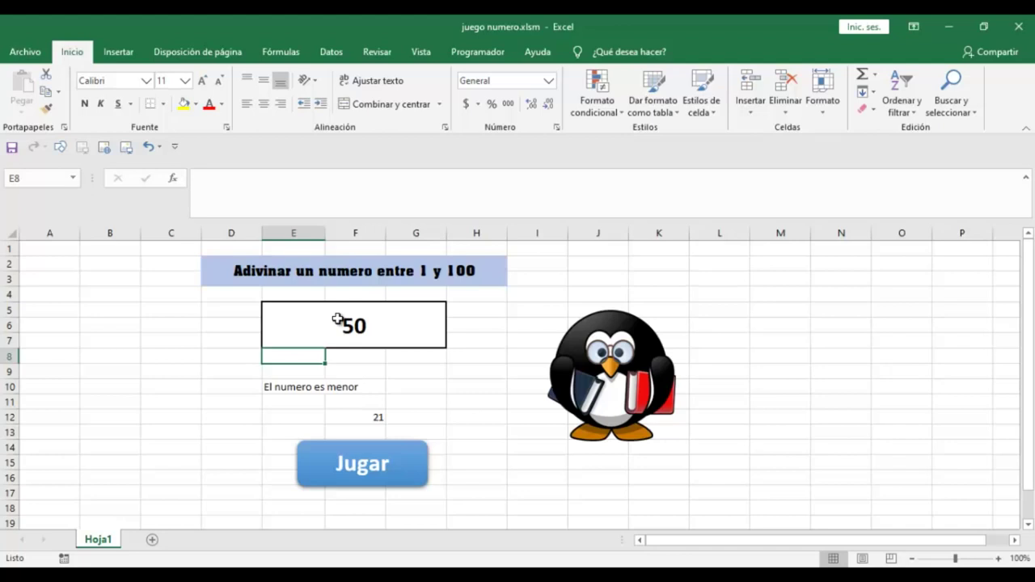
{"action": "key", "text": "F2"}
{"action": "key", "text": "BackSpace"}
{"action": "key", "text": "BackSpace"}
{"action": "left_click", "coordinate": [337, 319]}
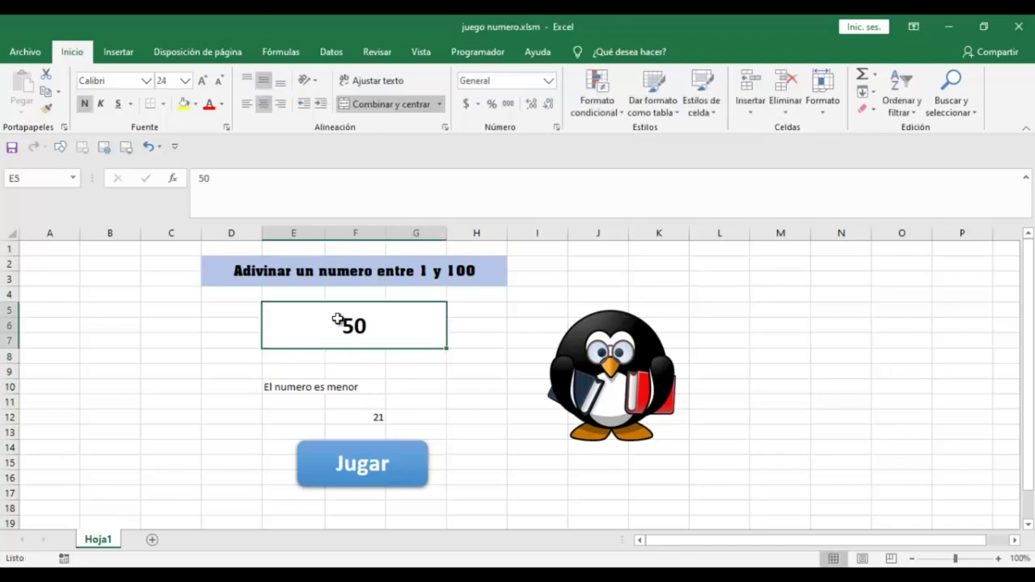
{"action": "type", "text": "40"}
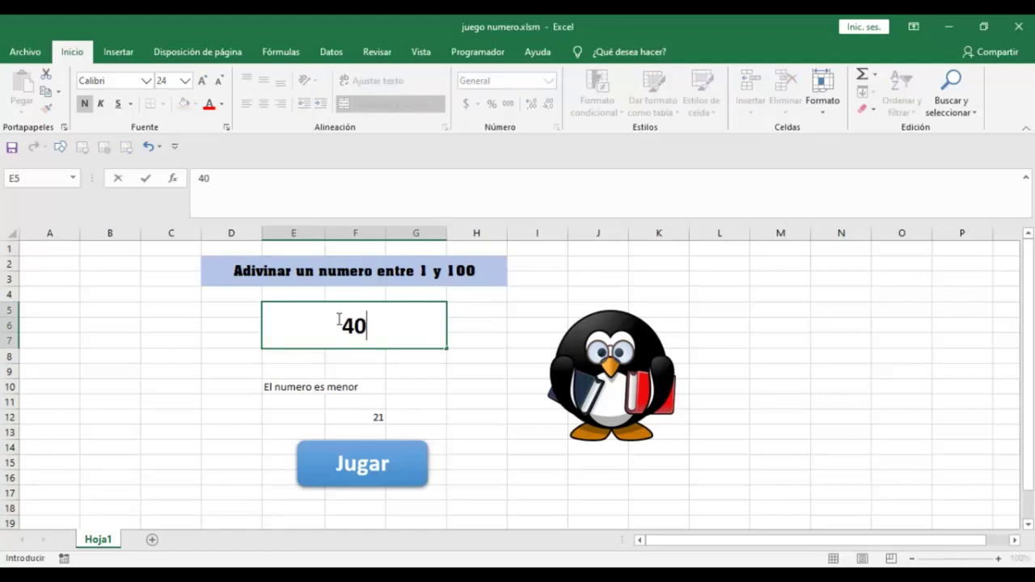
{"action": "key", "text": "Return"}
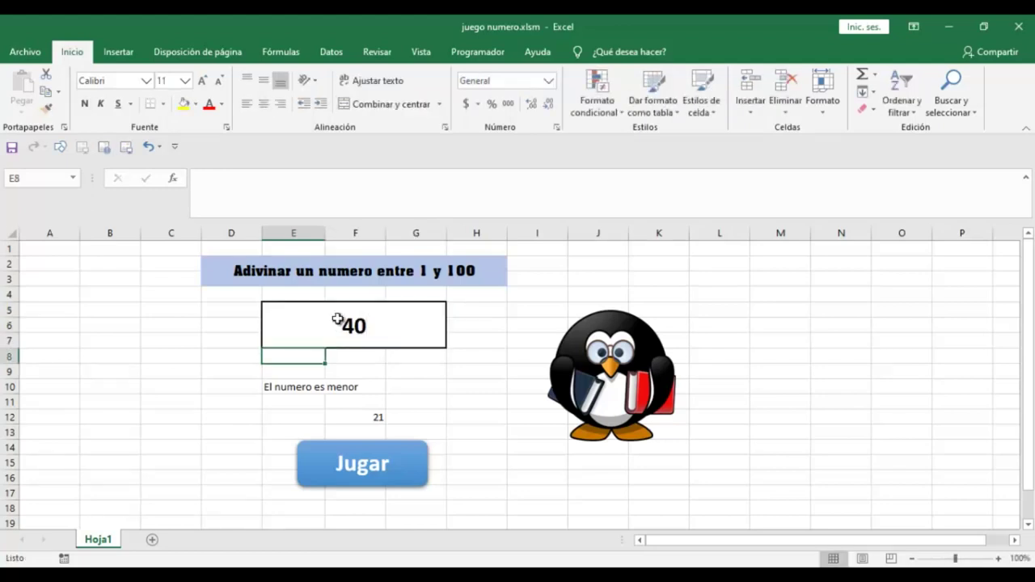
Step: Enter further guesses of 30, 20 and 25 in E5, following the hints
{"action": "left_click", "coordinate": [337, 320]}
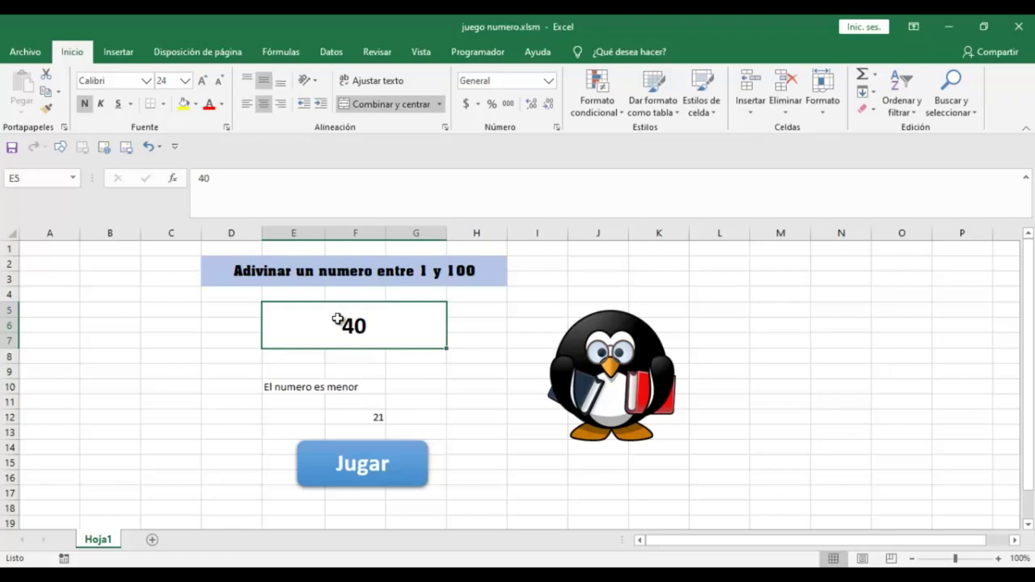
{"action": "type", "text": "30"}
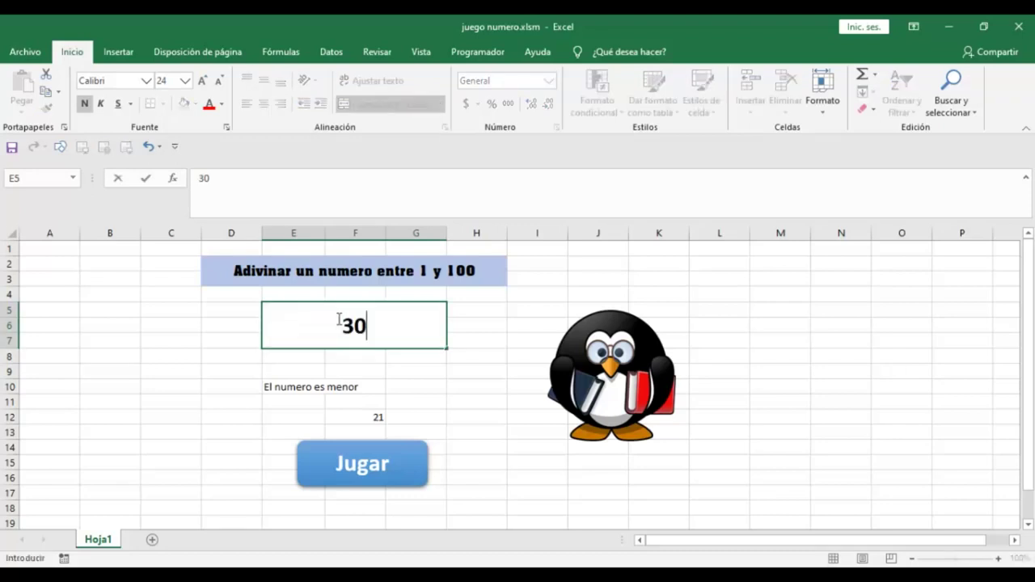
{"action": "key", "text": "Return"}
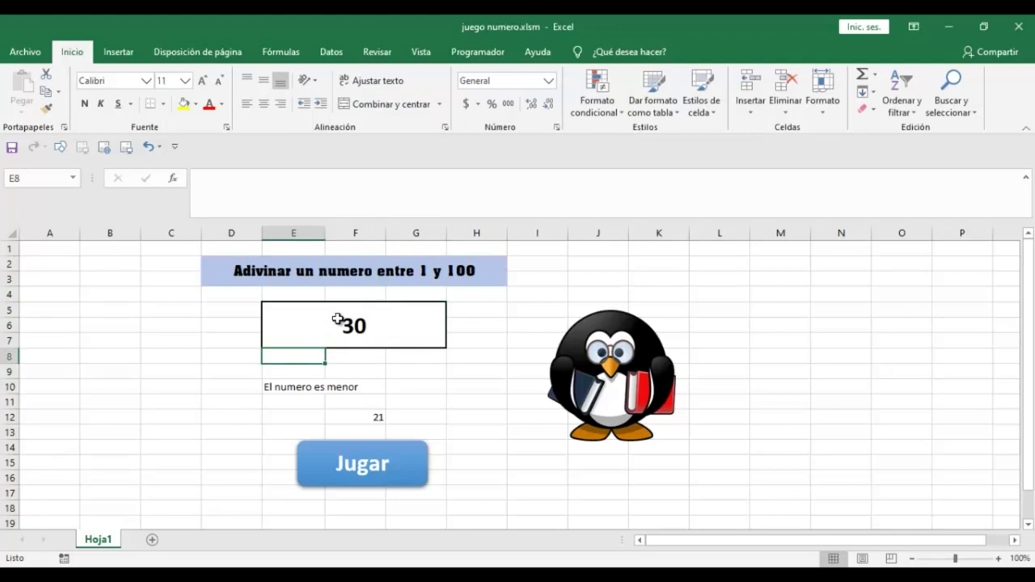
{"action": "left_click", "coordinate": [338, 319]}
{"action": "type", "text": "20"}
{"action": "key", "text": "Return"}
{"action": "left_click", "coordinate": [337, 320]}
{"action": "type", "text": "2"}
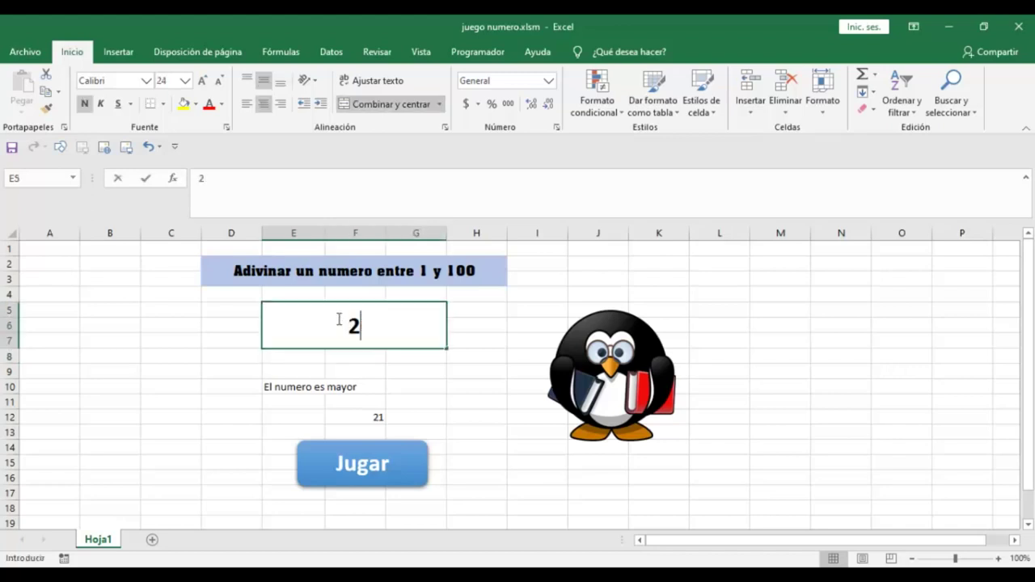
{"action": "type", "text": "5"}
{"action": "key", "text": "Return"}
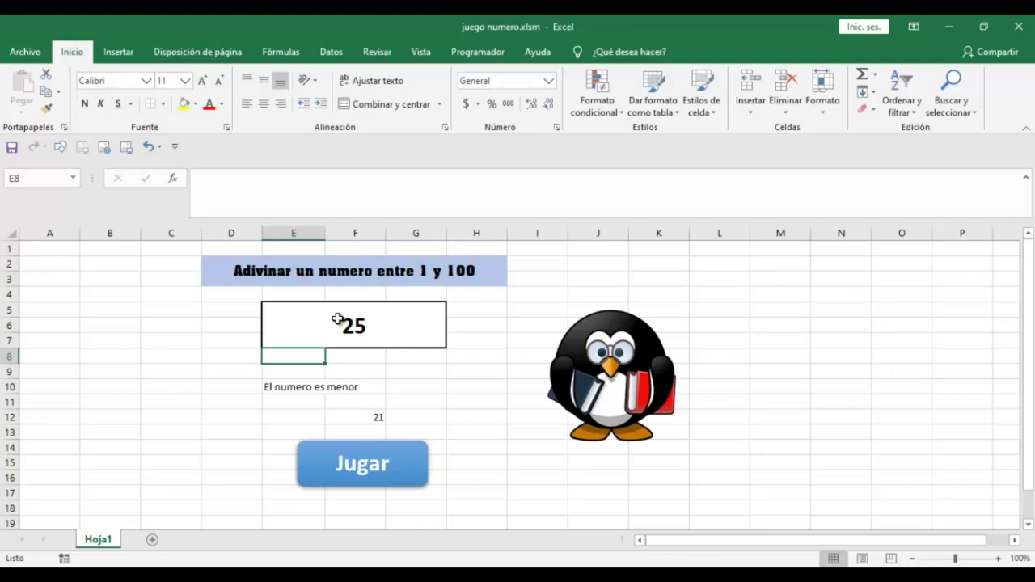
Step: Guess 23, then 21 in E5, matching F12 so E10 shows "¡Has ganado el juego!"
{"action": "left_click", "coordinate": [337, 320]}
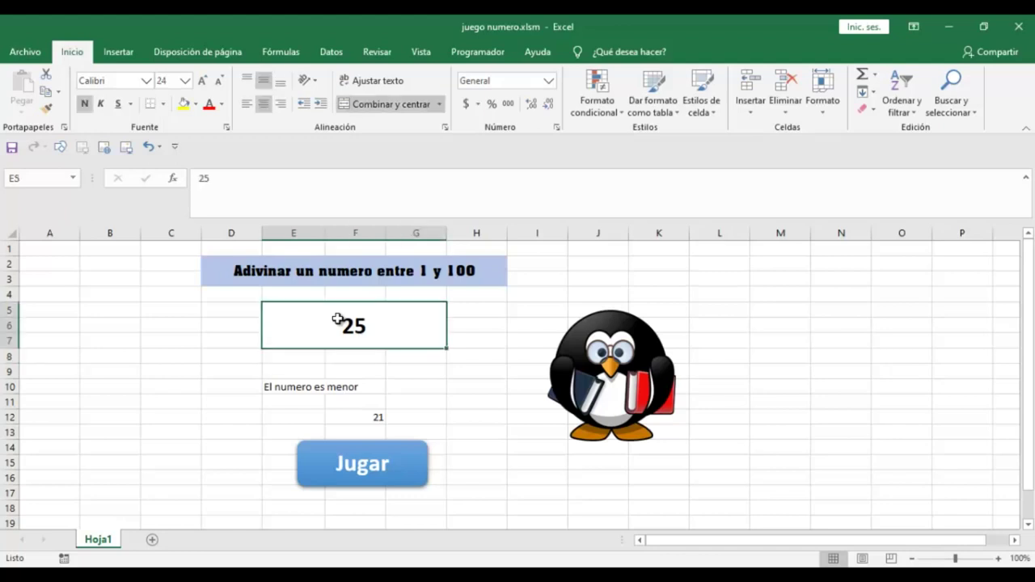
{"action": "type", "text": "23"}
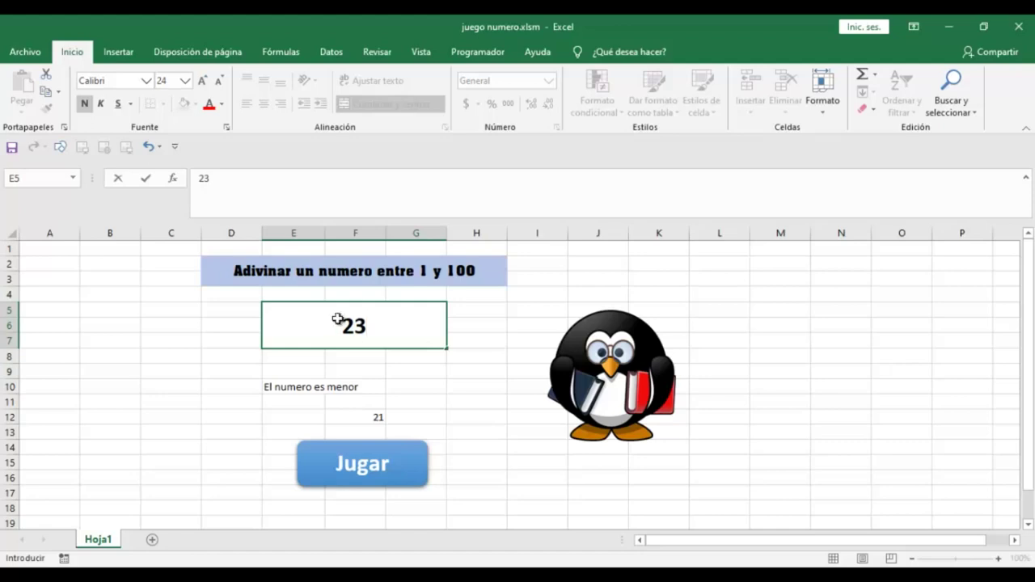
{"action": "key", "text": "Return"}
{"action": "left_click", "coordinate": [338, 319]}
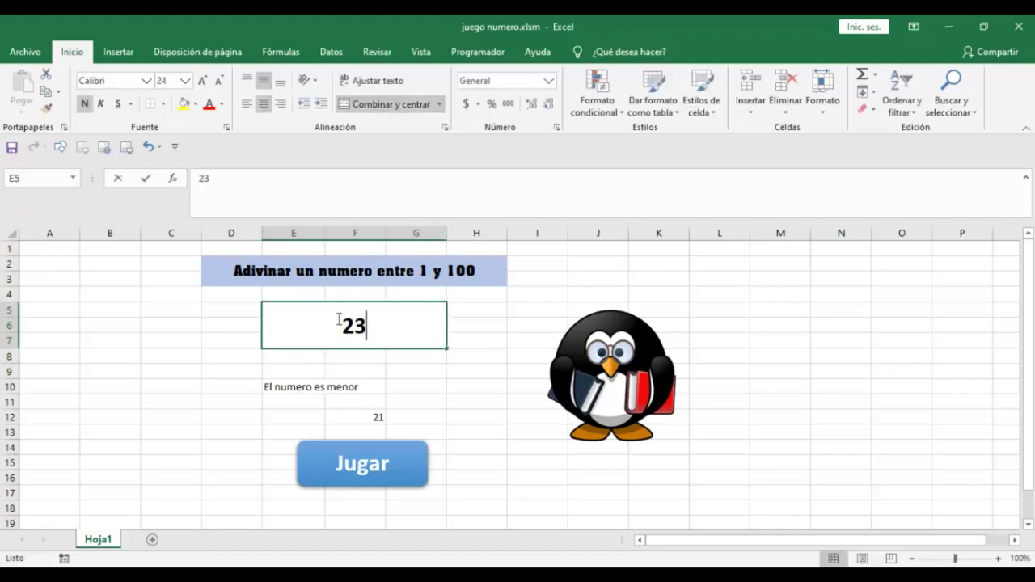
{"action": "type", "text": "21"}
{"action": "key", "text": "Return"}
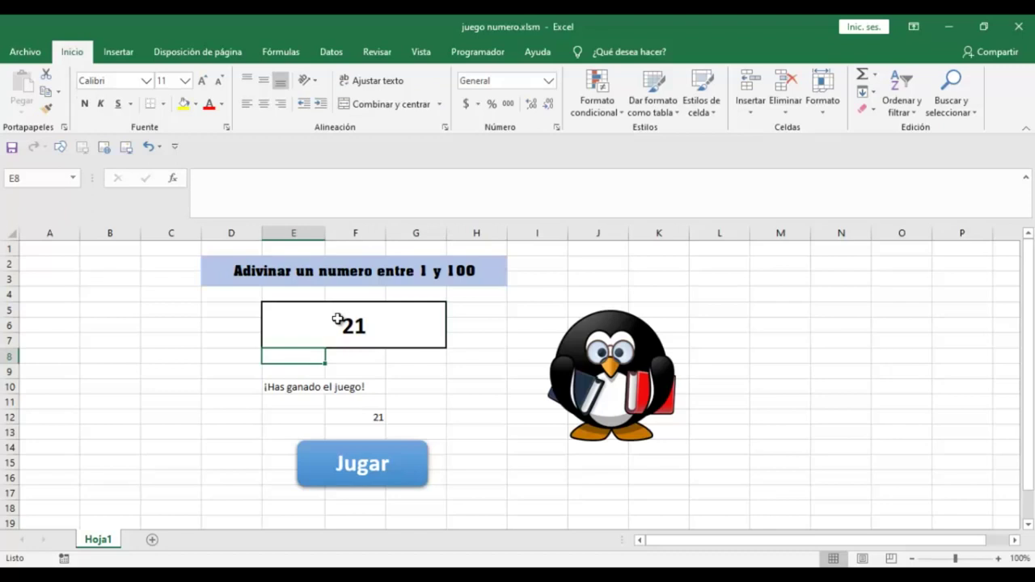
{"action": "left_click", "coordinate": [338, 320]}
{"action": "left_click", "coordinate": [377, 416]}
{"action": "left_click", "coordinate": [330, 329]}
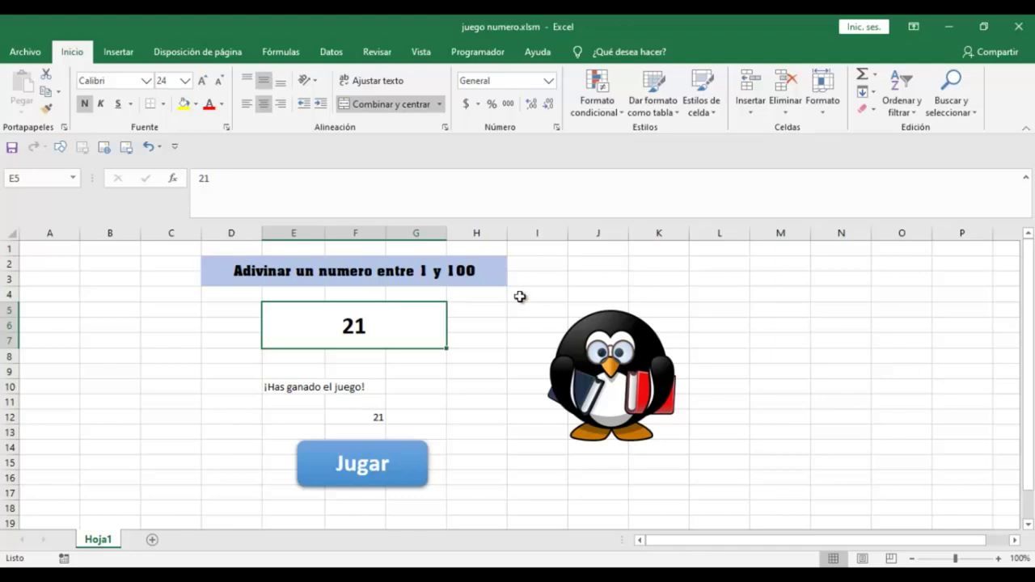
{"action": "left_click", "coordinate": [600, 337]}
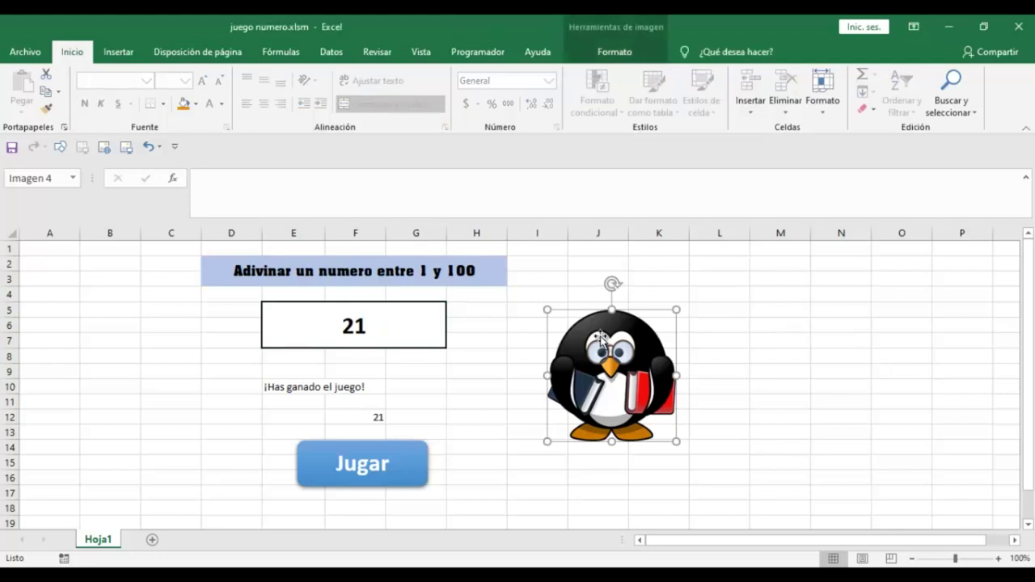